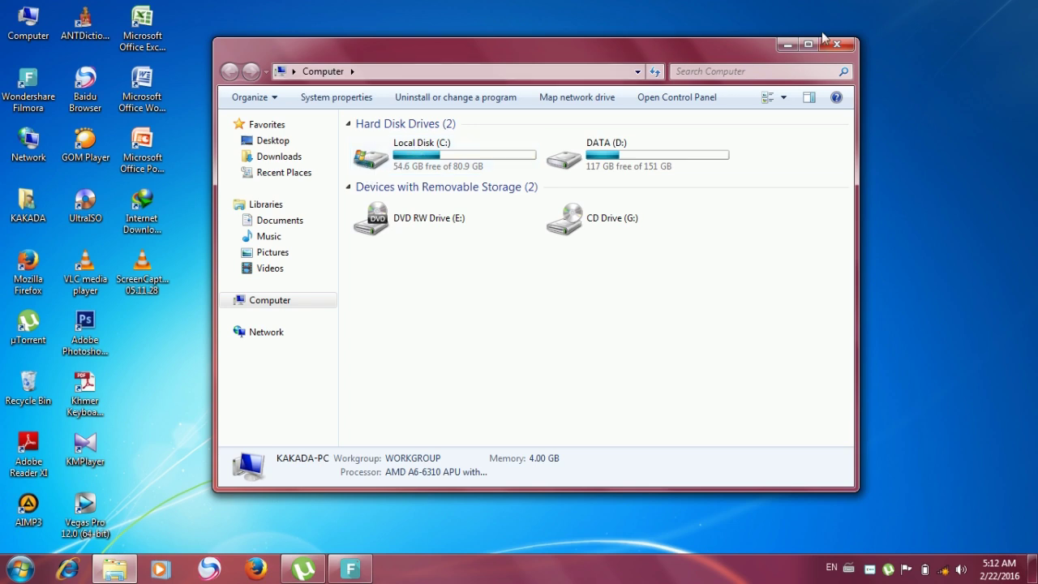
- Close the Computer window and refresh the desktop repeatedly
click(851, 44)
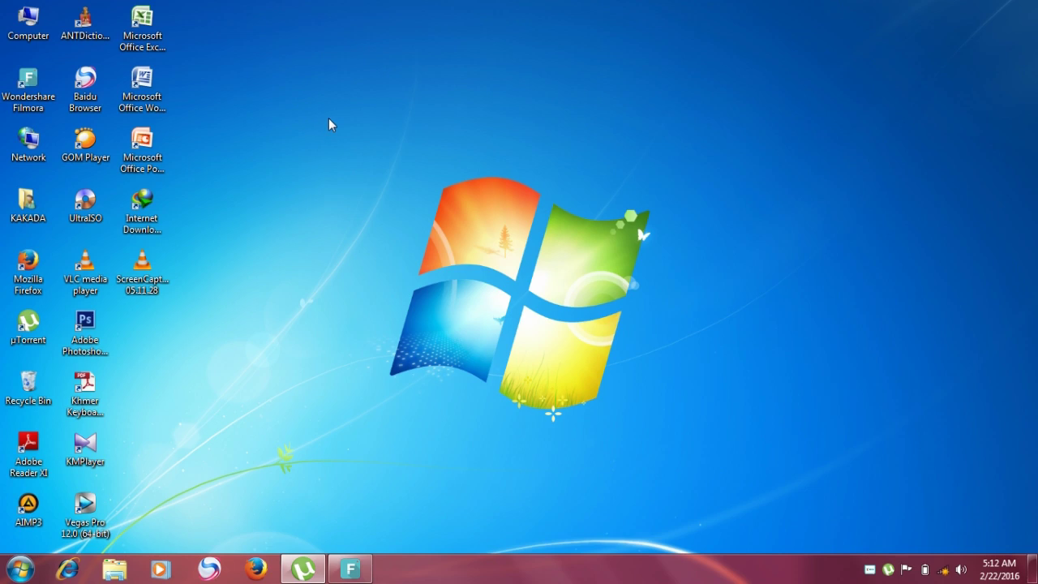
right_click(313, 133)
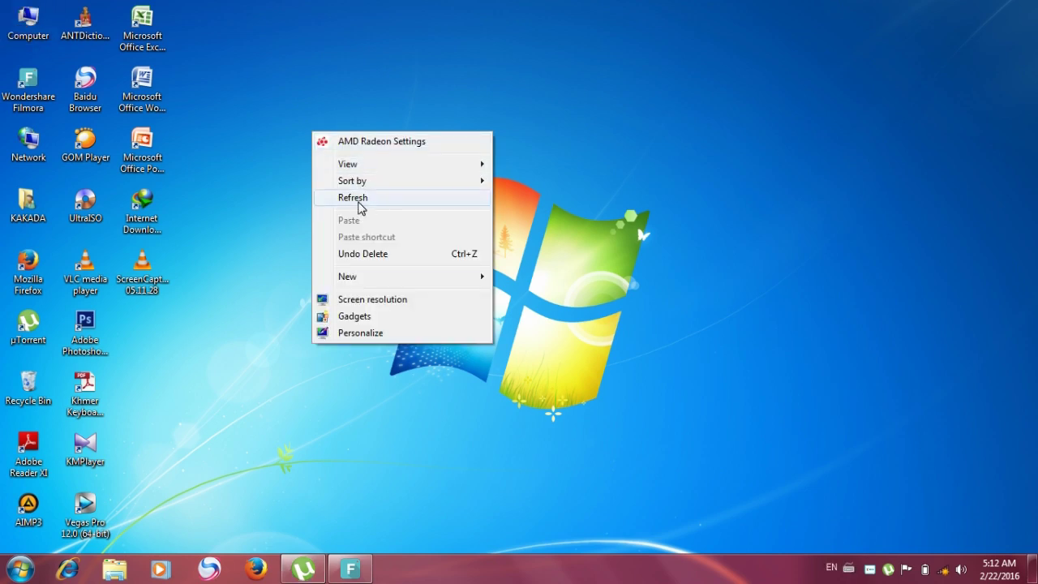
click(361, 208)
right_click(299, 177)
click(343, 242)
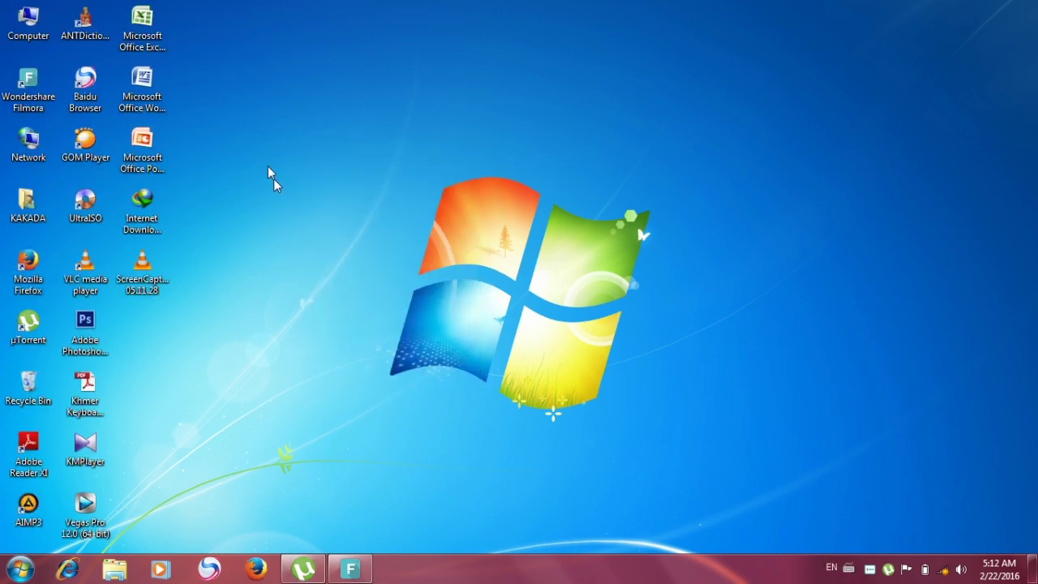
right_click(242, 107)
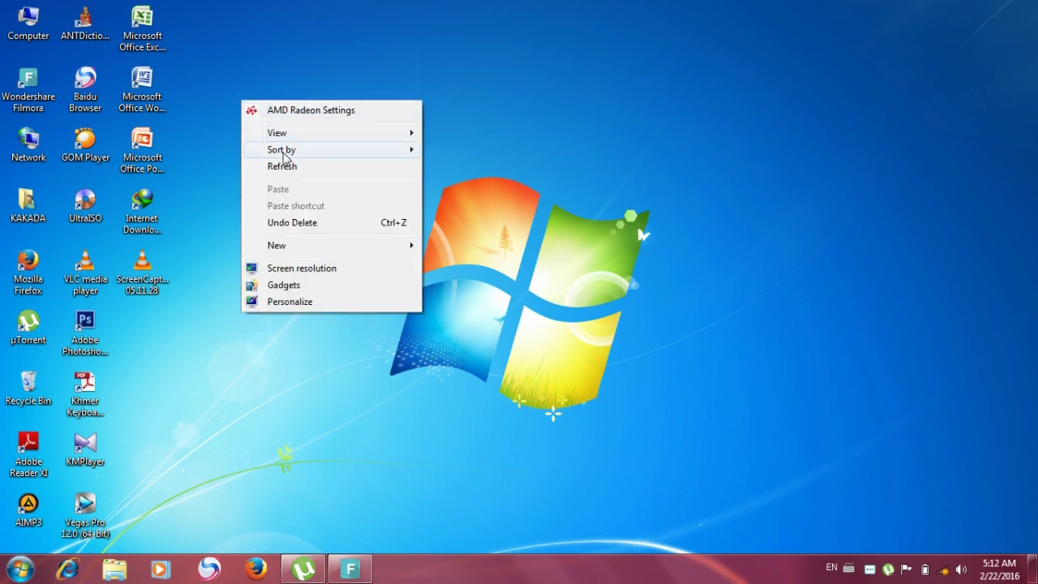
click(283, 168)
right_click(268, 113)
click(301, 180)
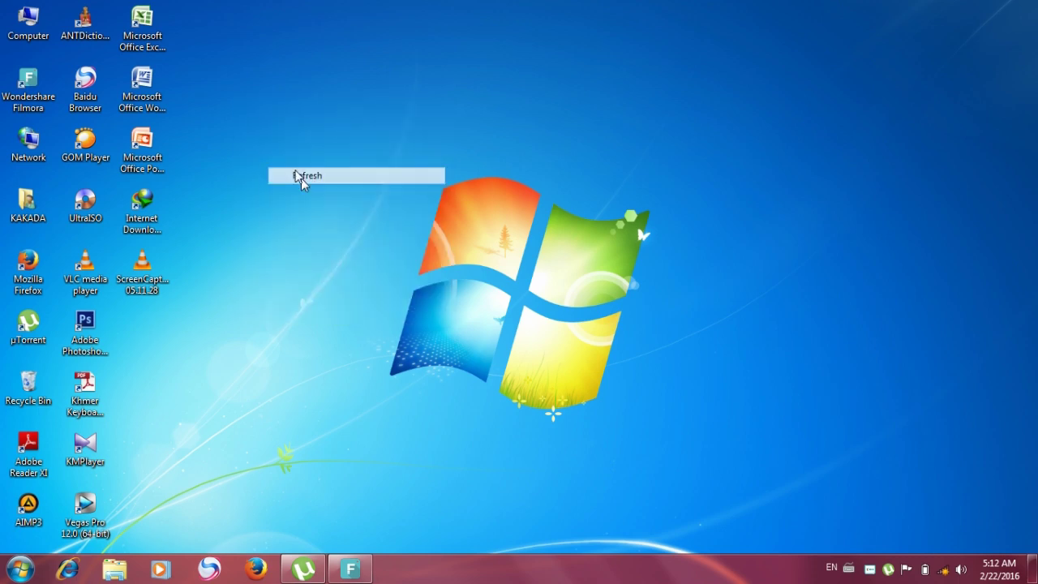
right_click(254, 123)
click(296, 195)
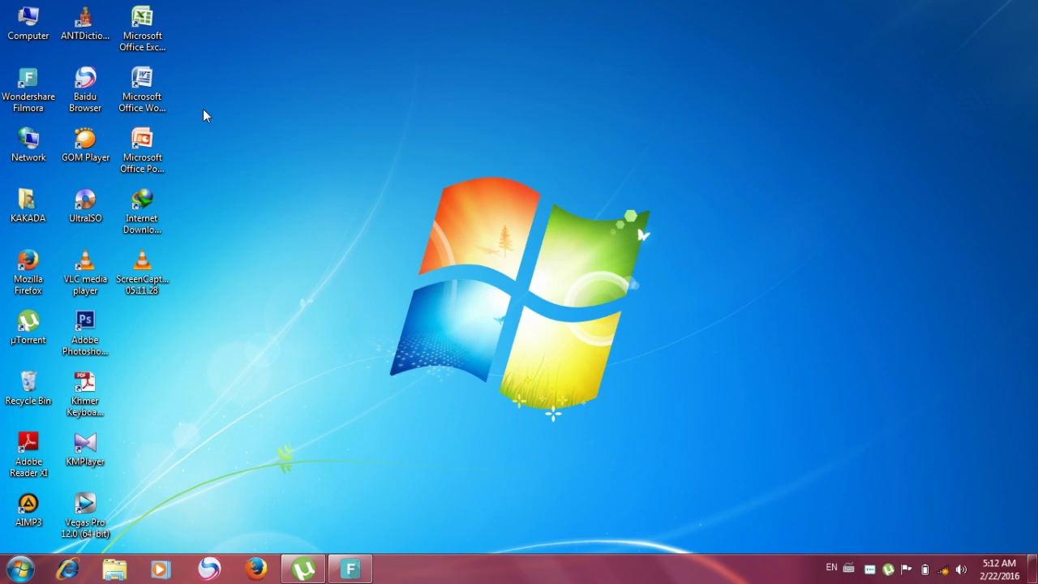
right_click(261, 60)
click(308, 129)
right_click(273, 114)
click(301, 180)
right_click(254, 120)
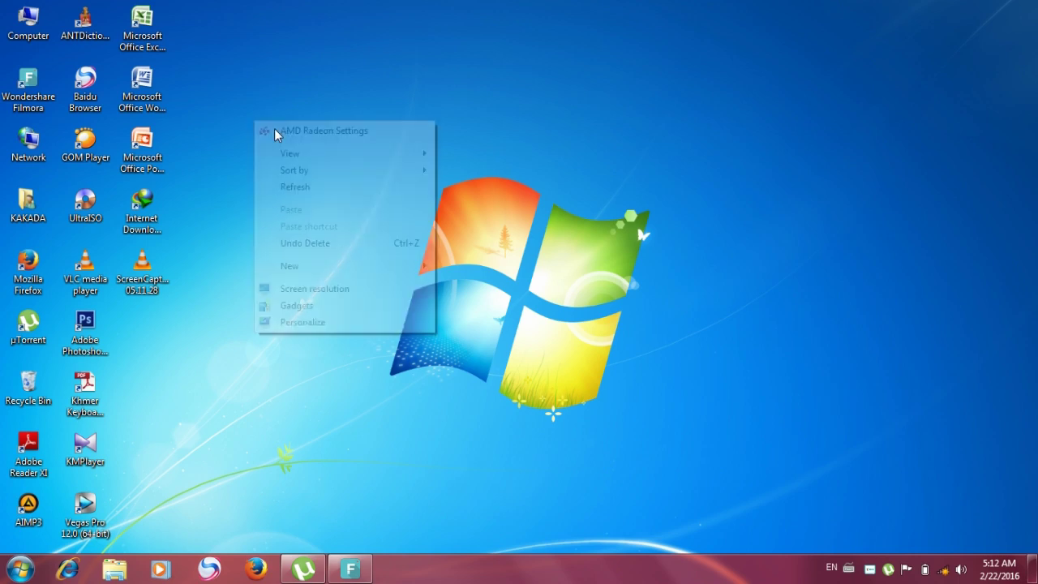
click(301, 185)
right_click(240, 150)
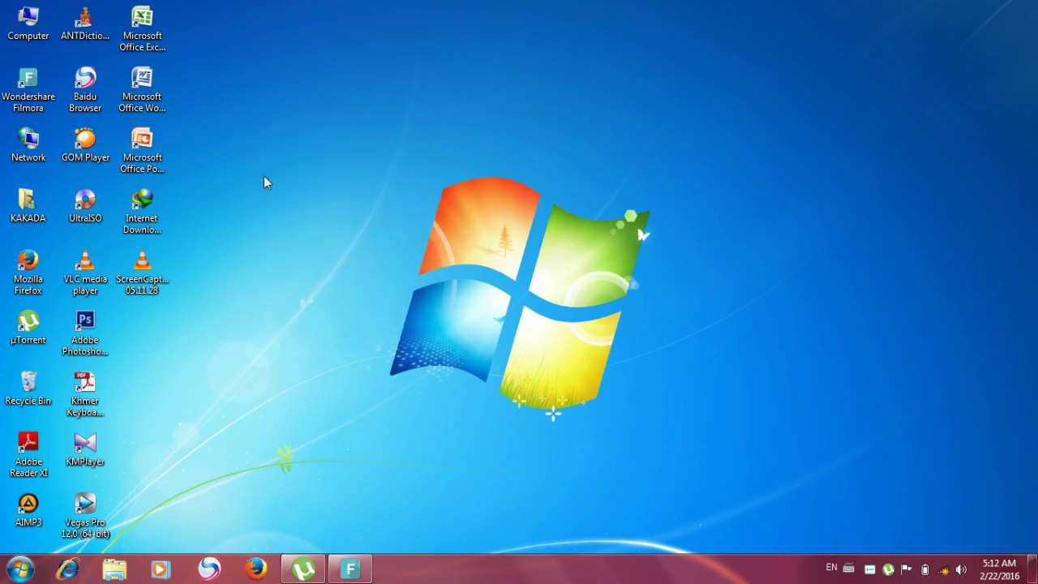
click(285, 213)
right_click(299, 120)
click(337, 196)
right_click(292, 146)
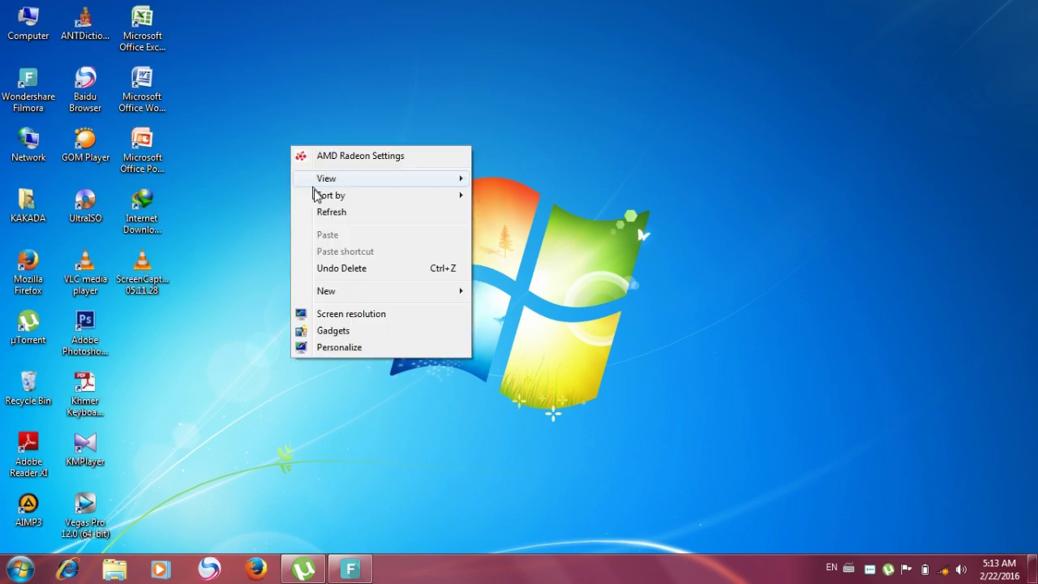
click(327, 212)
right_click(272, 128)
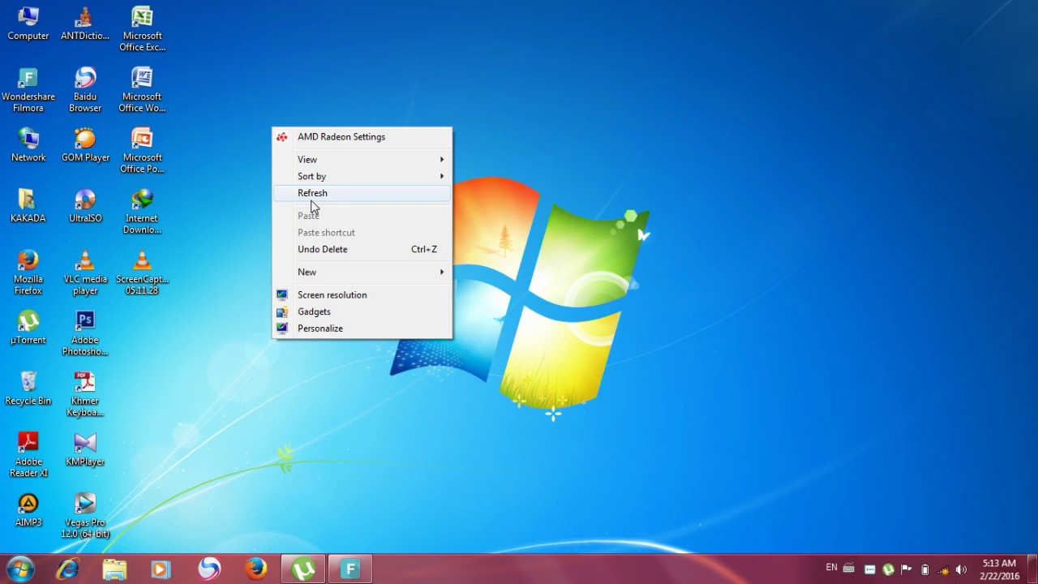
click(315, 197)
right_click(279, 130)
click(316, 196)
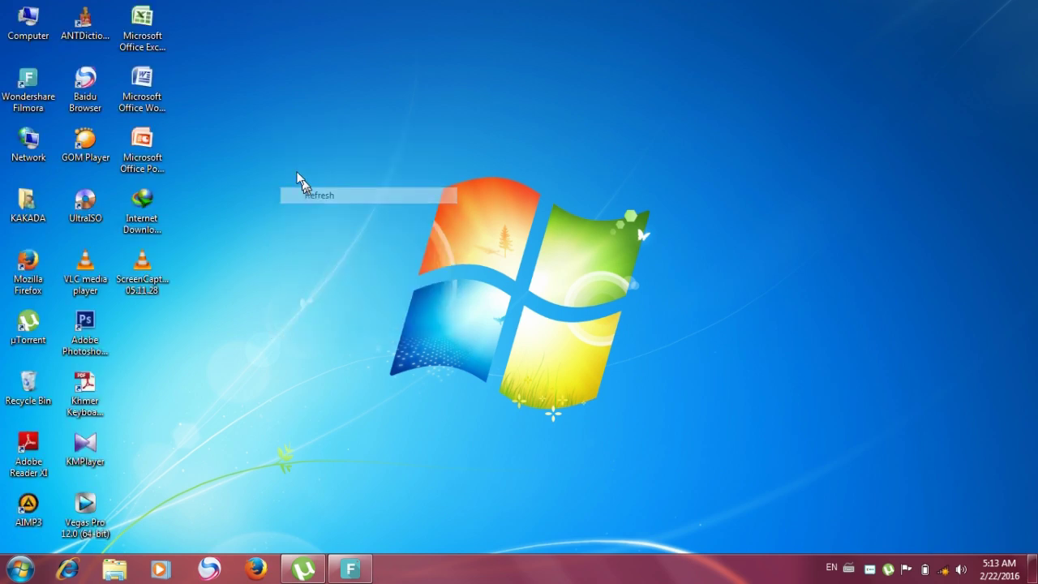
- Open the Computer window and bring up the properties of Local Disk (C:)
click(27, 18)
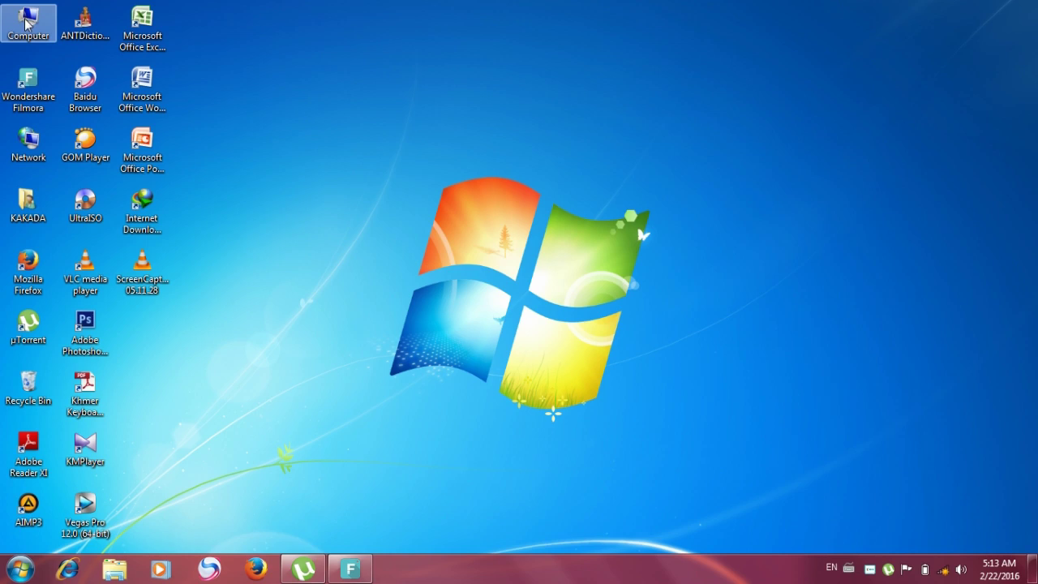
double_click(26, 21)
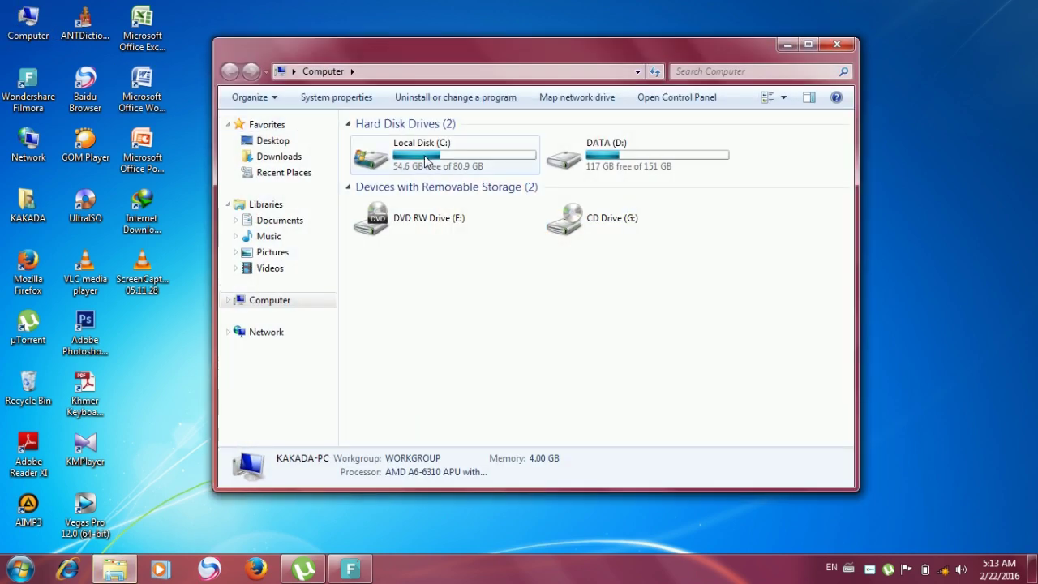
click(425, 161)
double_click(409, 156)
right_click(408, 155)
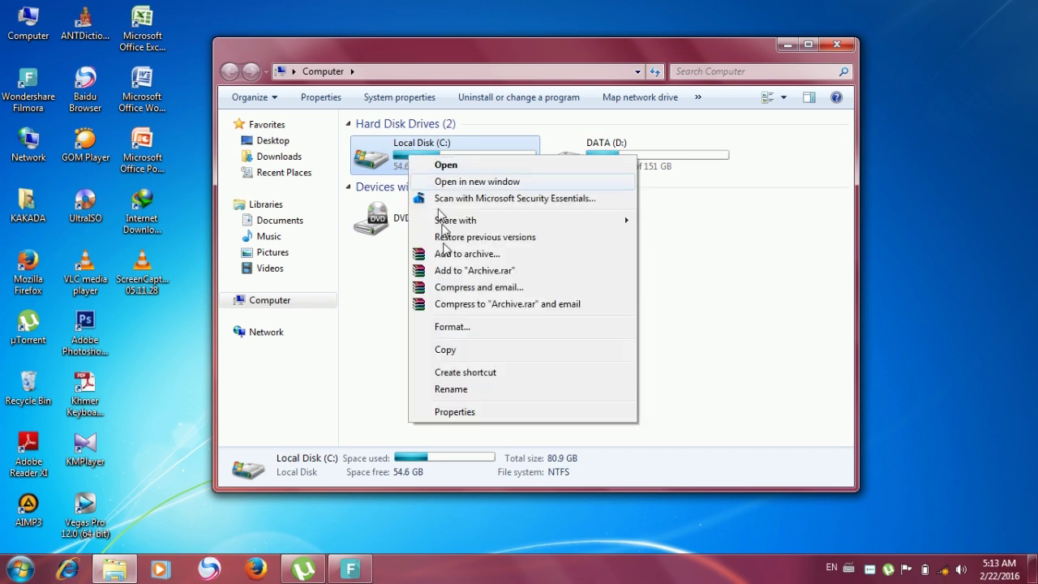
click(453, 413)
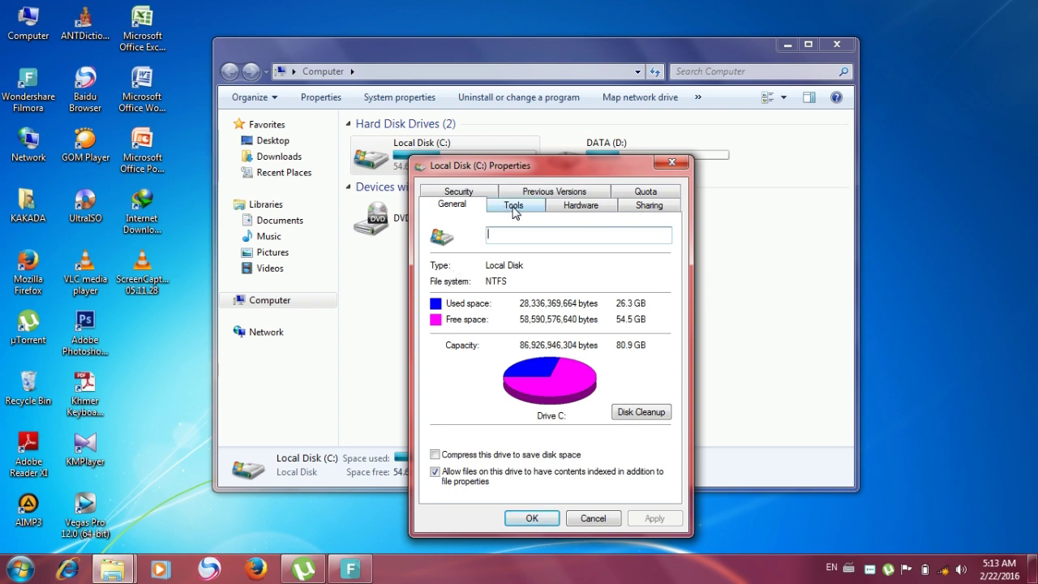
- Open Disk Defragmenter from the drive's maintenance tools and start defragmenting drive C:
click(514, 207)
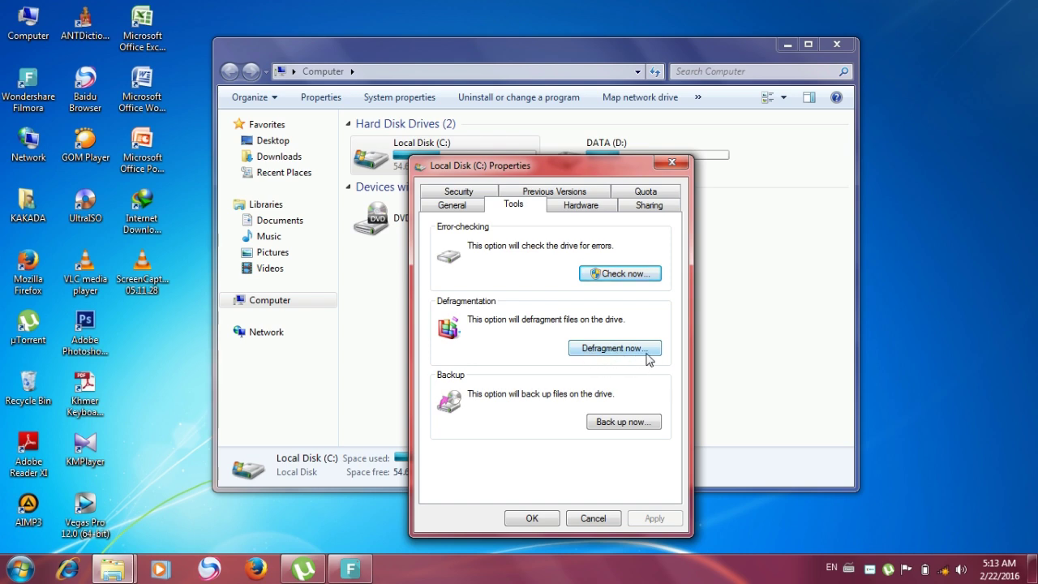
click(602, 354)
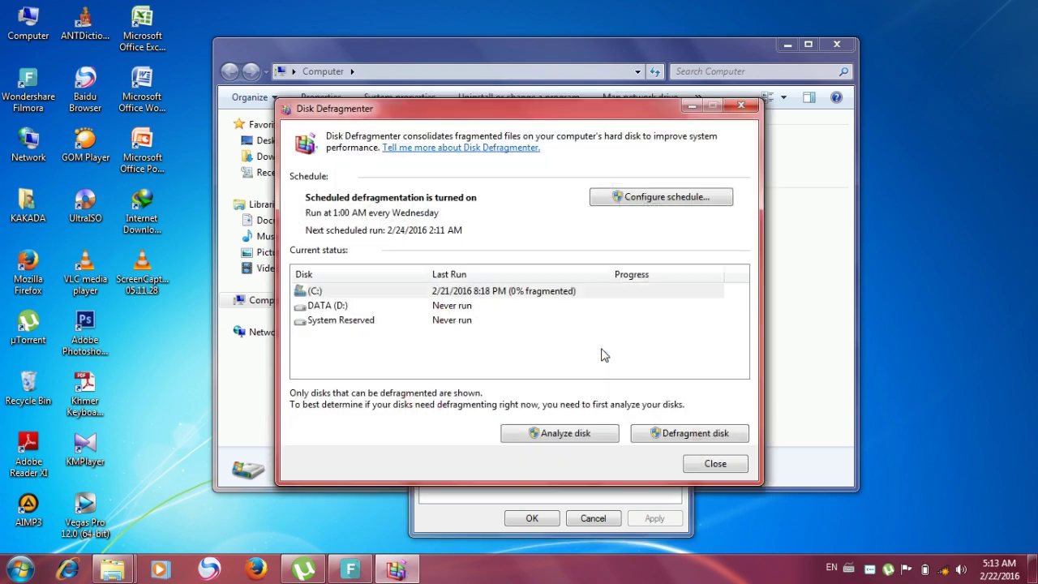
click(336, 307)
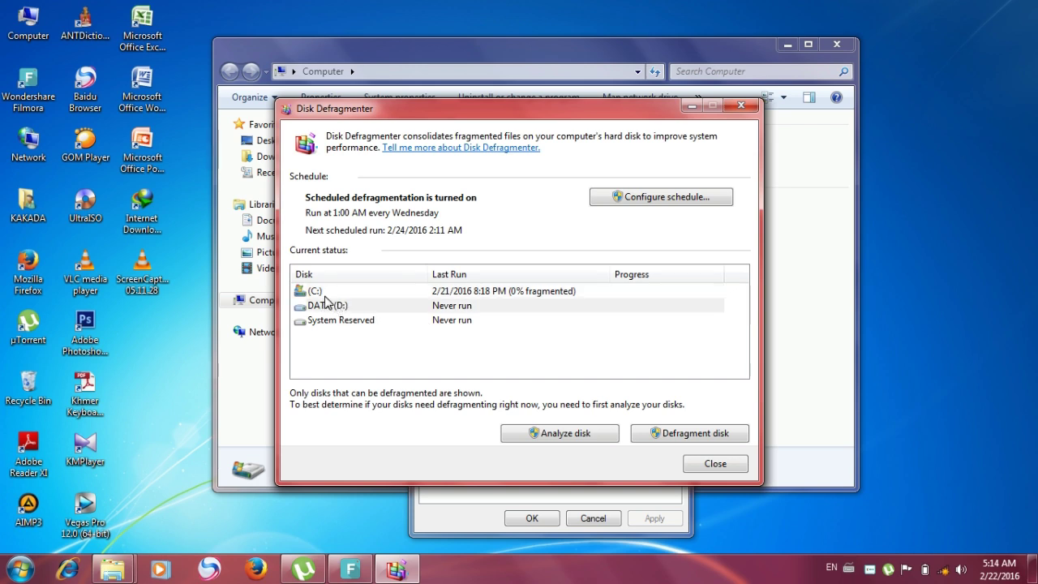
click(328, 295)
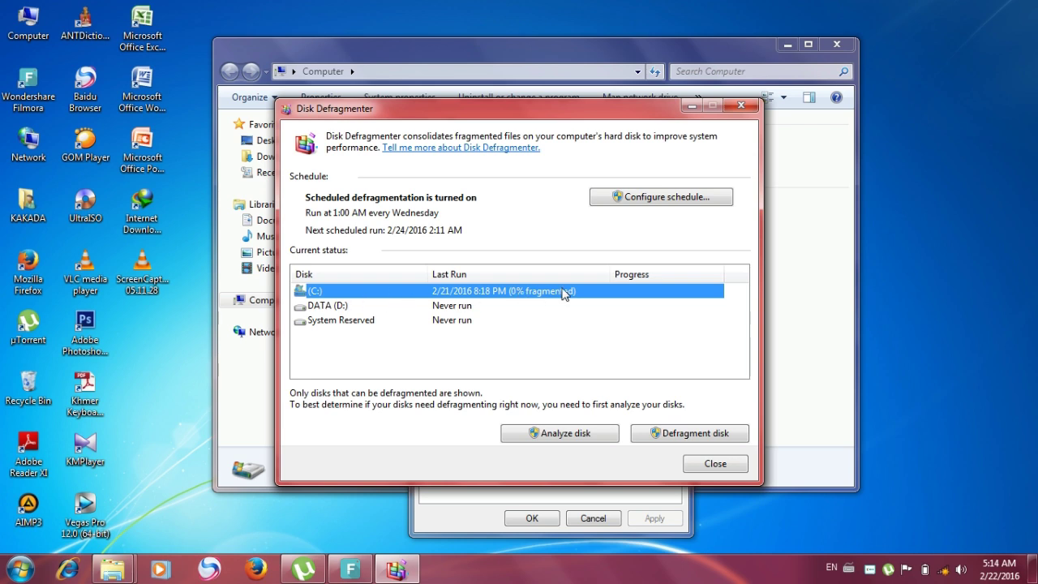
click(637, 301)
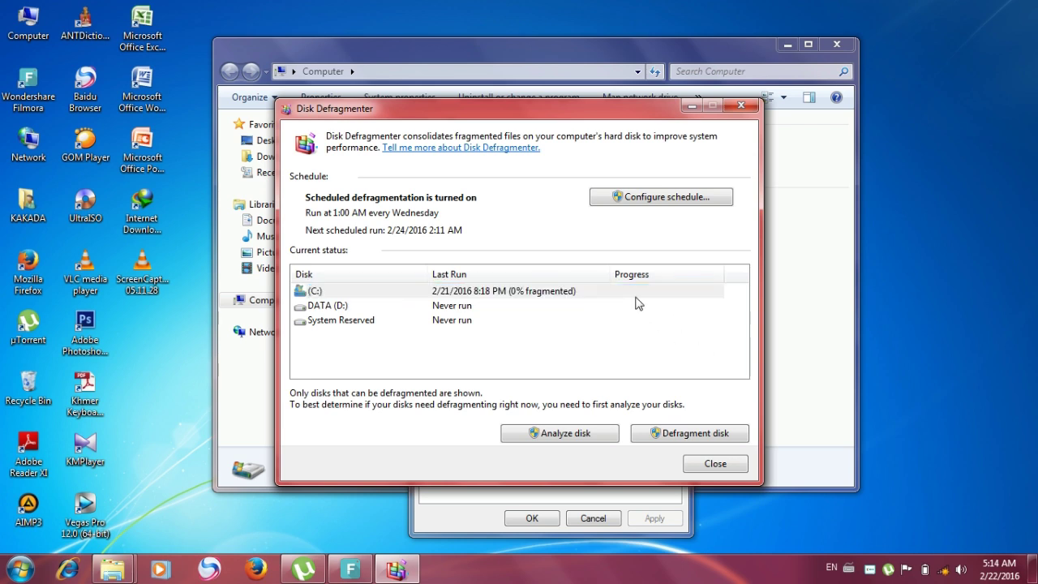
click(693, 435)
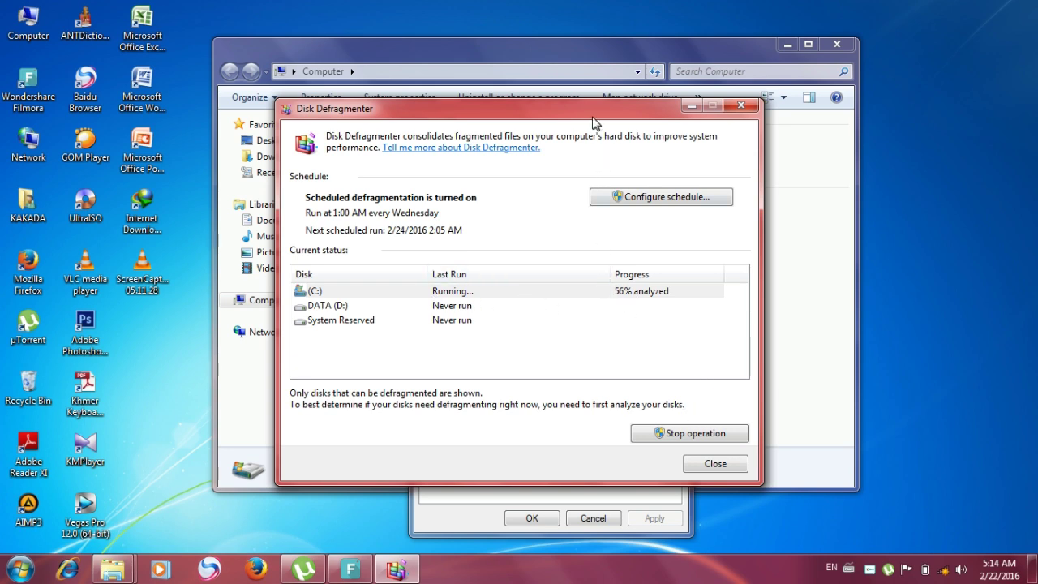
- Close the drive's Properties dialog and the Computer window, and move Disk Defragmenter to the upper part of the desktop
drag(590, 118, 558, 80)
click(532, 518)
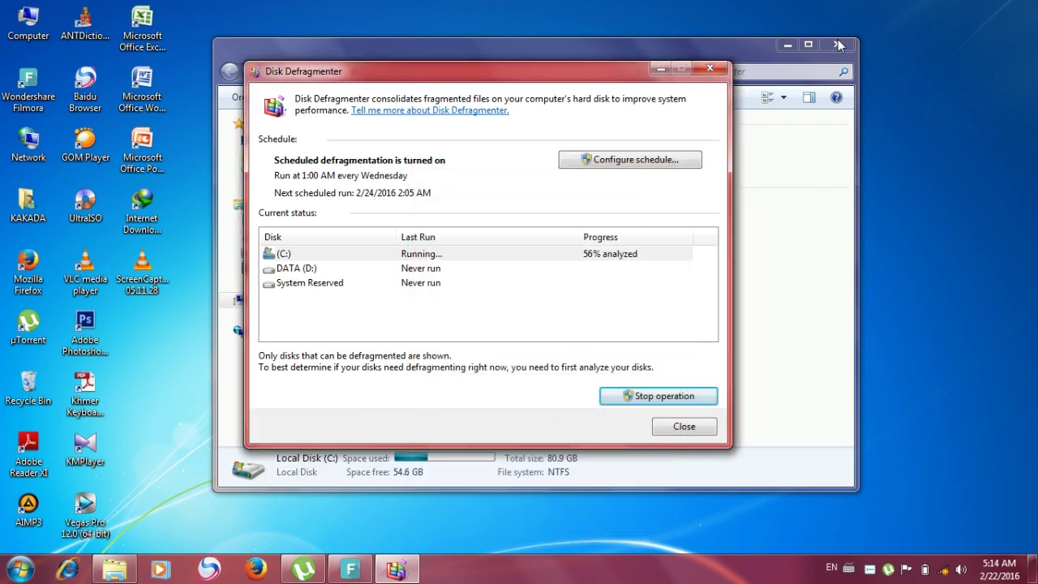
click(836, 44)
drag(538, 77, 557, 41)
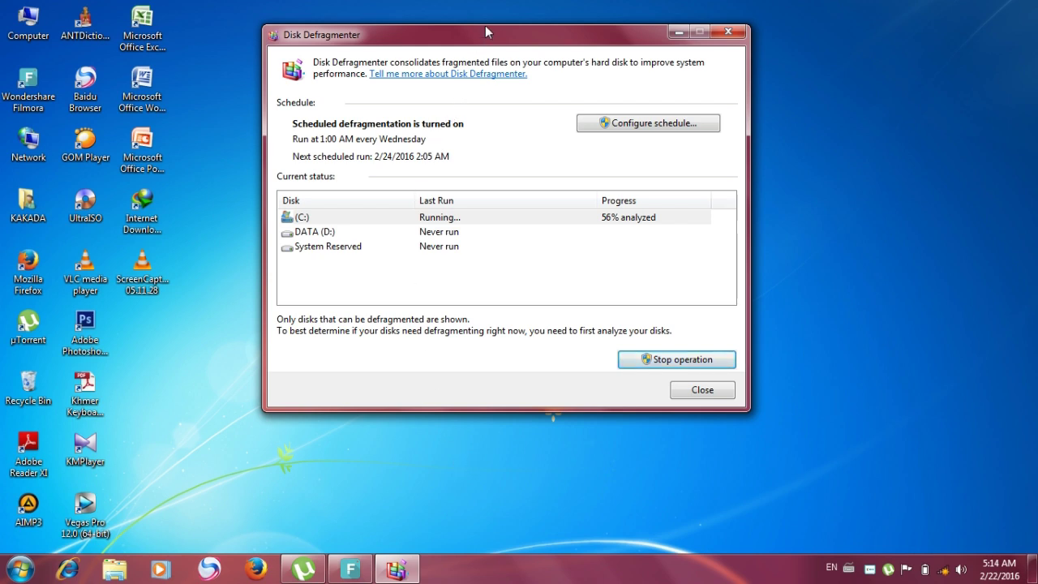
drag(481, 40, 440, 39)
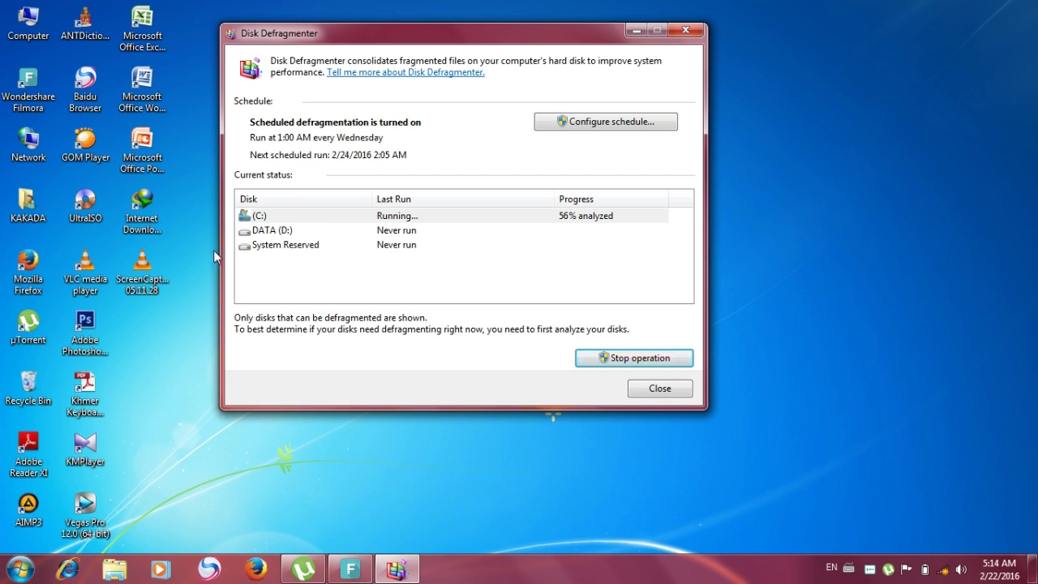
- Refresh the desktop repeatedly while the defragmentation of drive C: runs, shifting the Disk Defragmenter window sideways in between
right_click(846, 112)
click(874, 181)
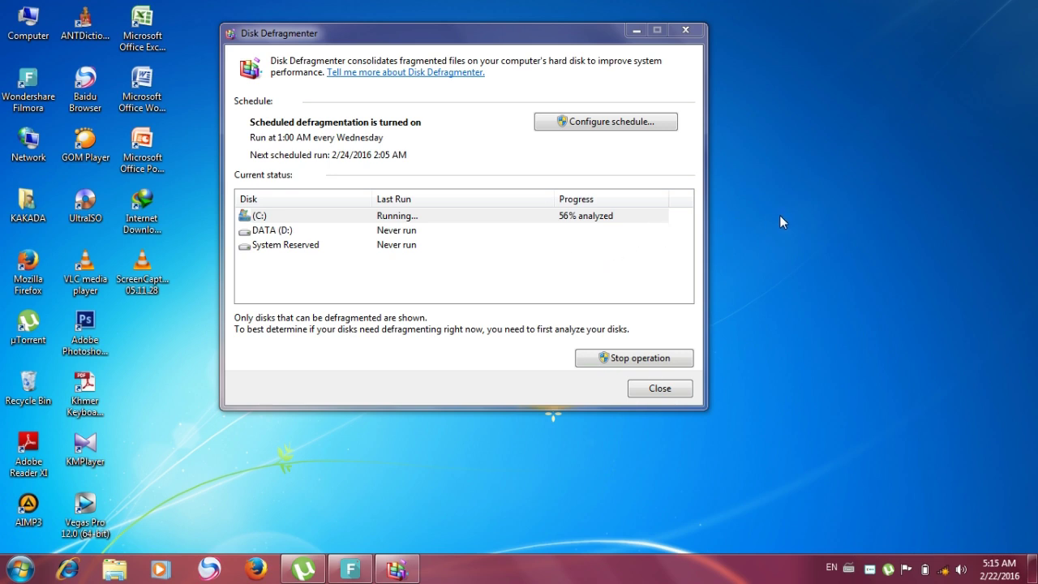
right_click(822, 117)
click(866, 183)
right_click(822, 129)
click(835, 195)
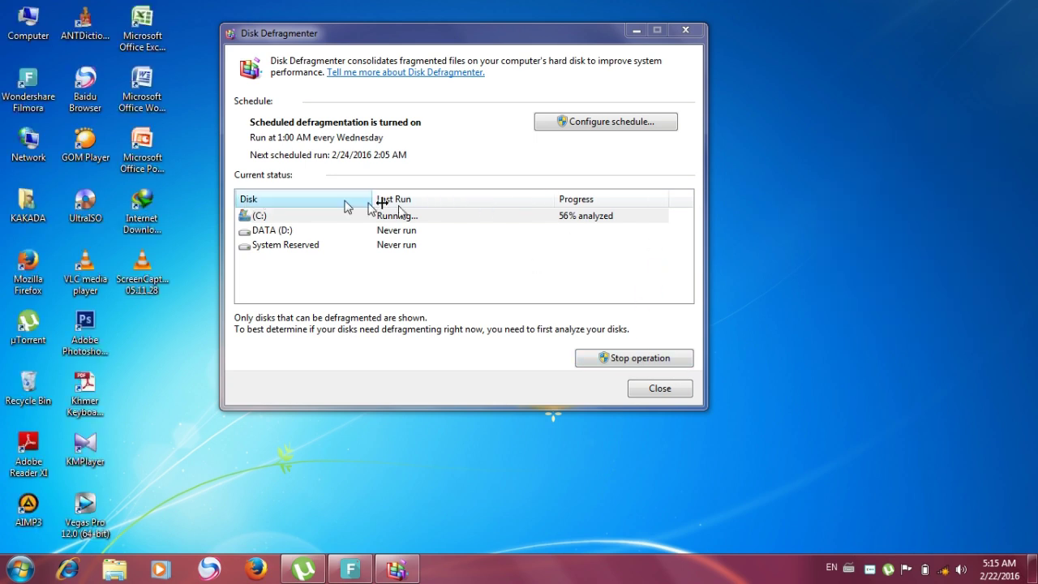
right_click(846, 126)
click(866, 187)
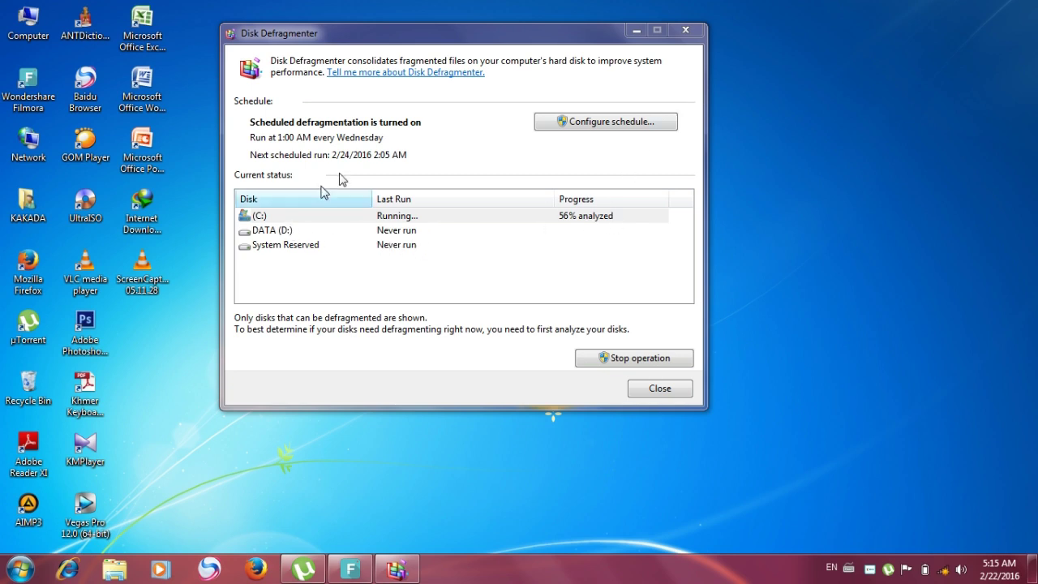
drag(341, 32, 425, 32)
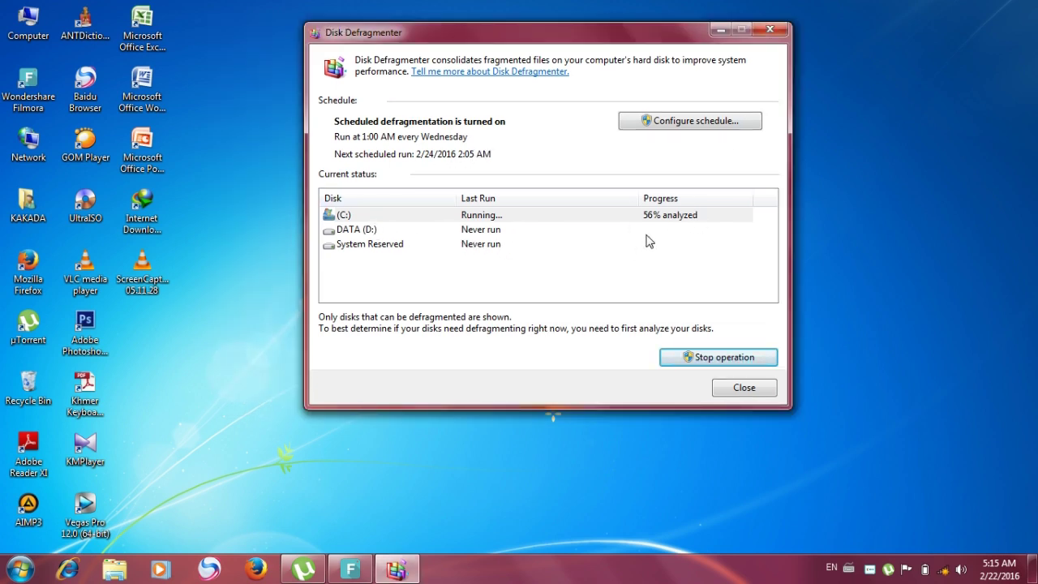
right_click(926, 130)
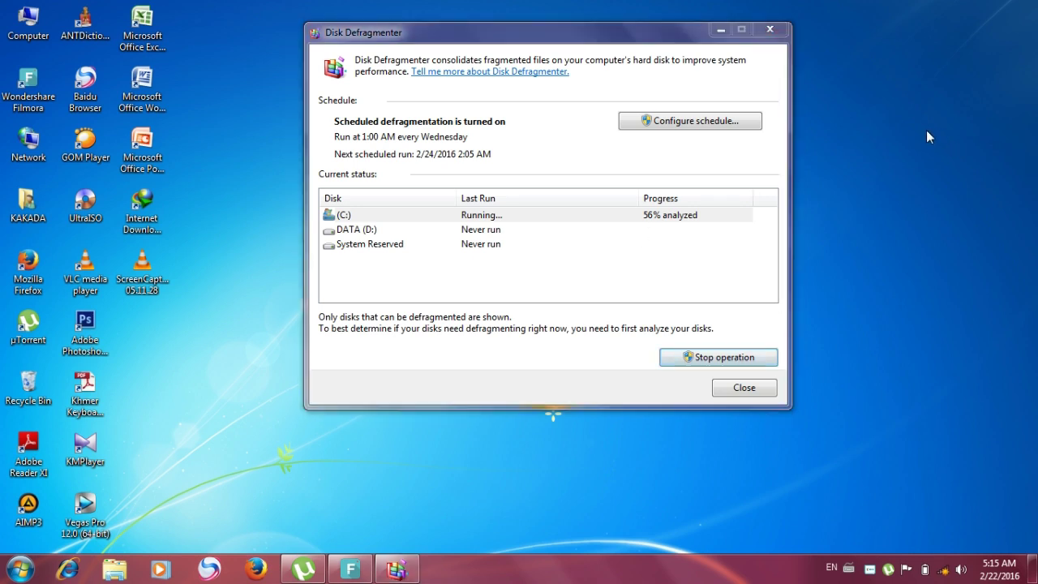
click(933, 206)
right_click(883, 142)
click(907, 207)
right_click(869, 143)
click(897, 211)
right_click(869, 158)
click(895, 212)
right_click(857, 165)
click(894, 229)
right_click(840, 158)
click(882, 227)
right_click(841, 163)
click(883, 232)
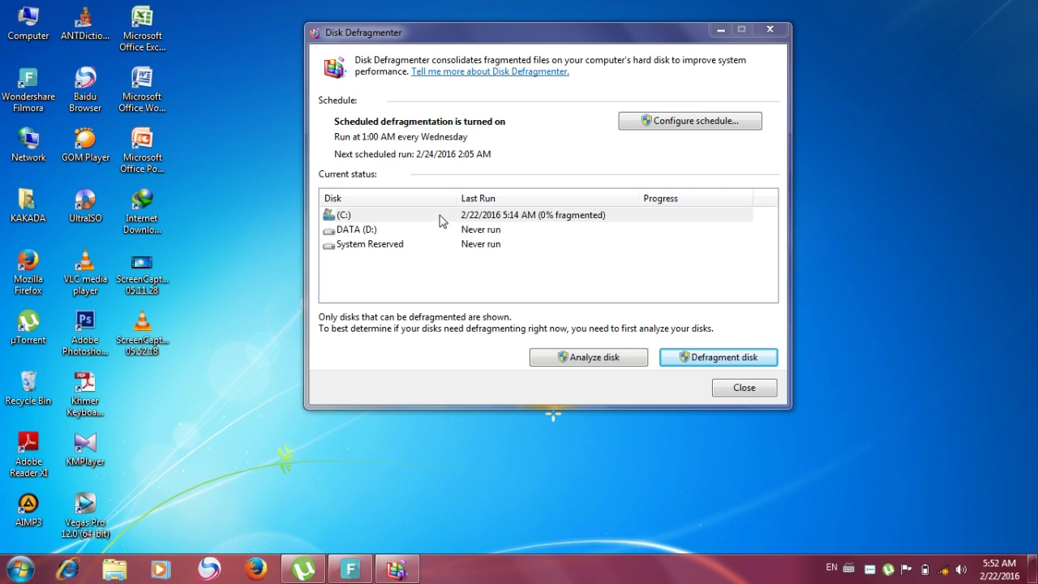
- Close the Disk Defragmenter window
click(745, 388)
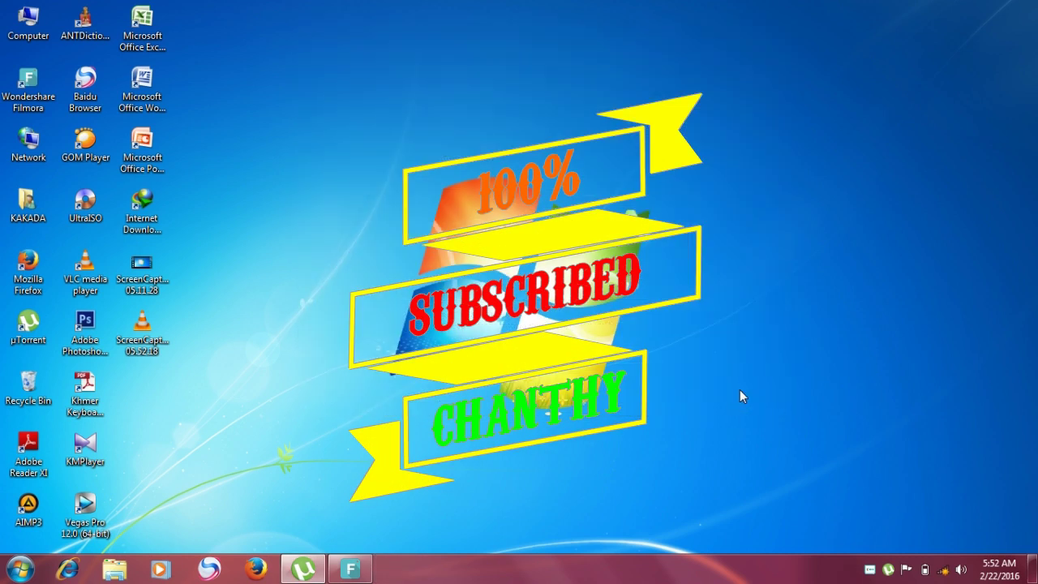